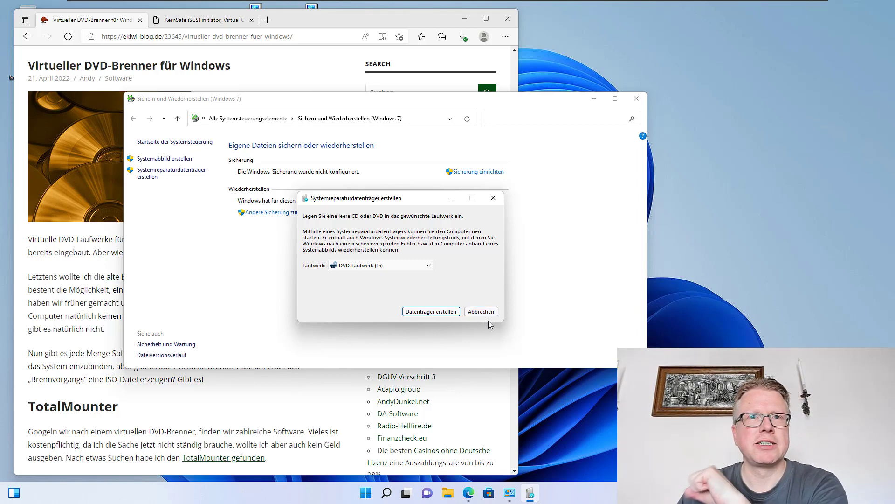
Step: Cancel the system repair disc creation and switch to the KernSafe TotalMounter page in the browser
left_click(481, 311)
left_click(114, 280)
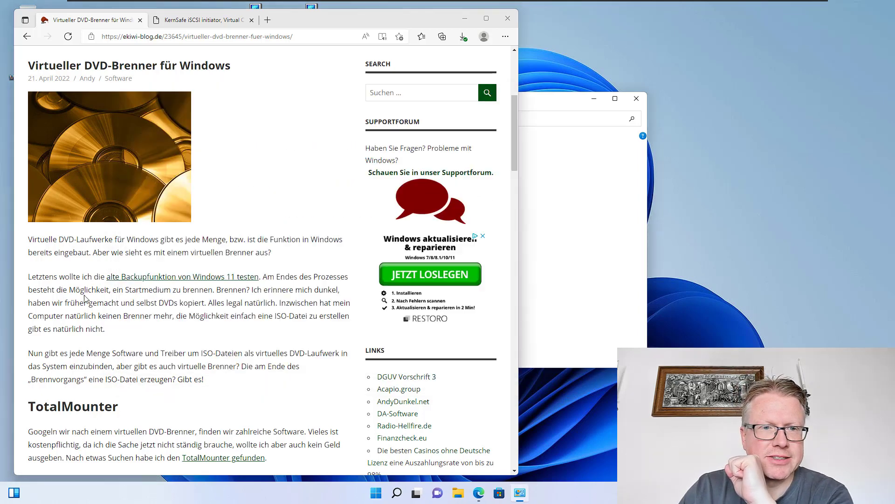
left_click(176, 15)
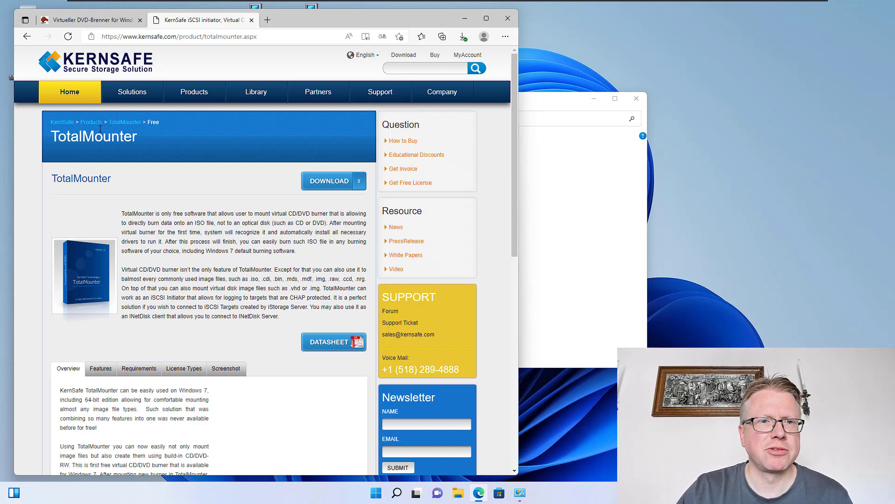
Step: Examine TotalMounter's product description and system requirements, and open its download page
left_click_drag(135, 136, 137, 137)
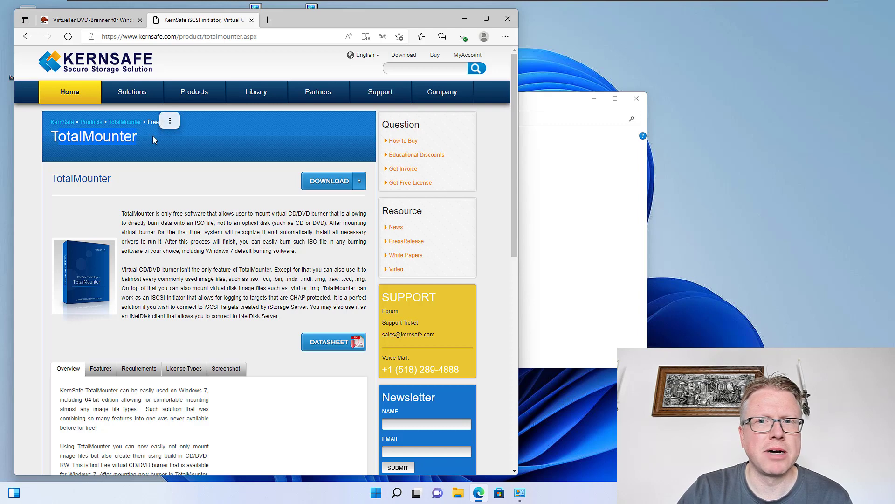
left_click(377, 161)
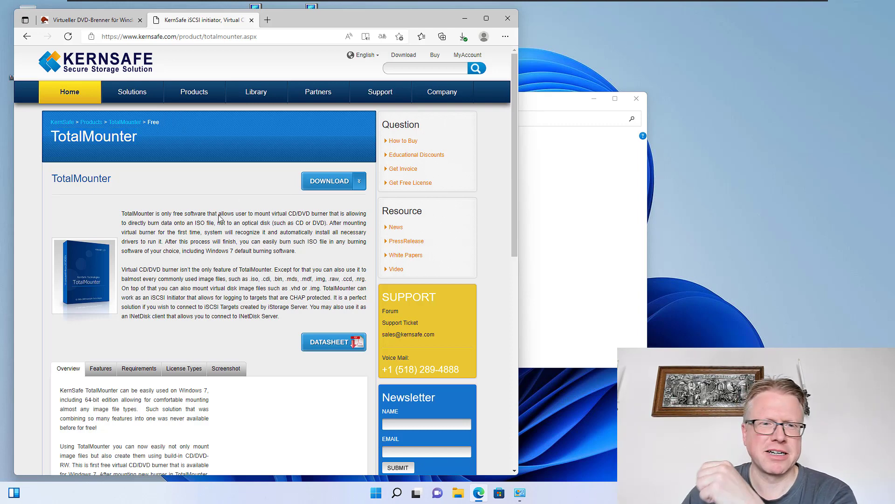
scroll(199, 267, "down", 1)
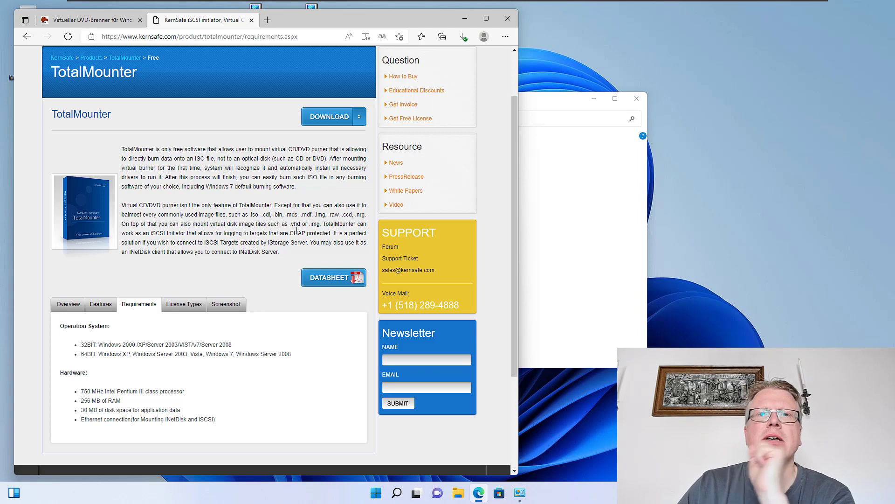
left_click(331, 118)
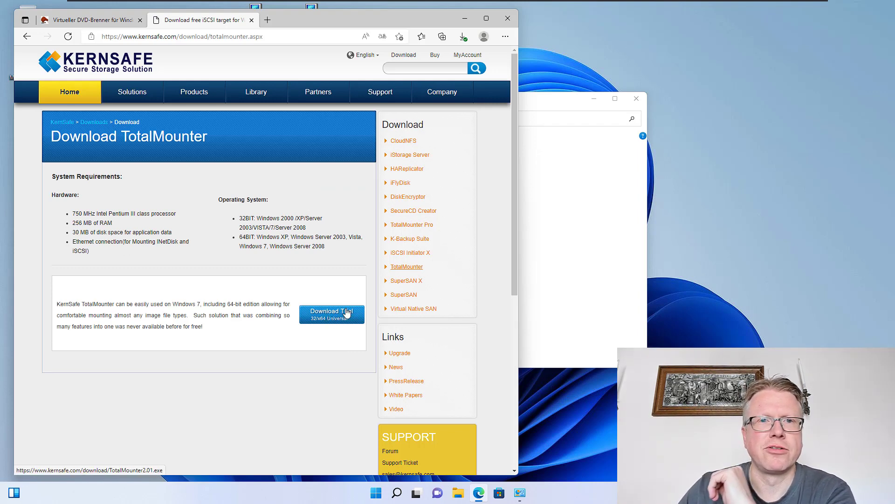
Step: Minimize the browser and launch TotalMounter, allowing it to make changes to the device
left_click_drag(456, 12, 456, 27)
left_click(465, 49)
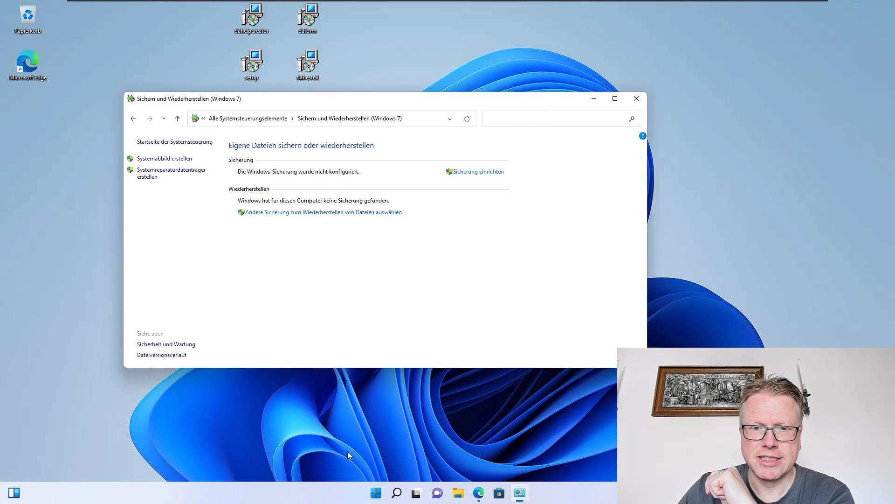
left_click(379, 495)
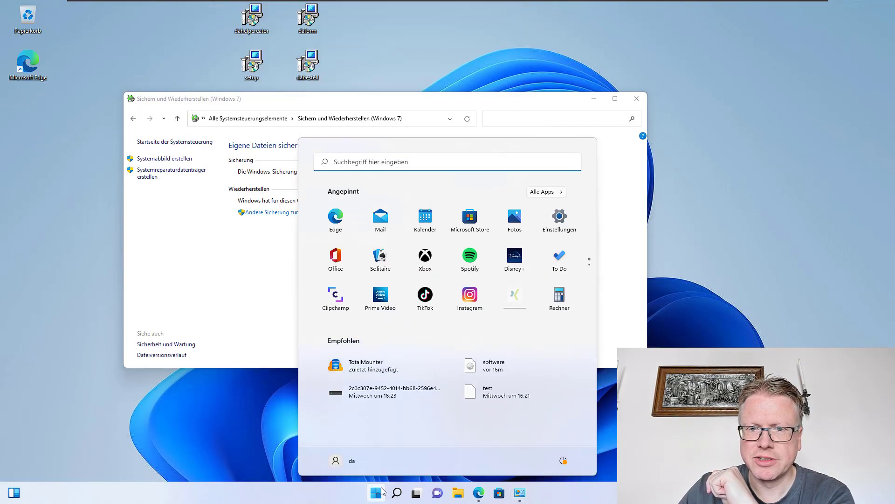
left_click(365, 369)
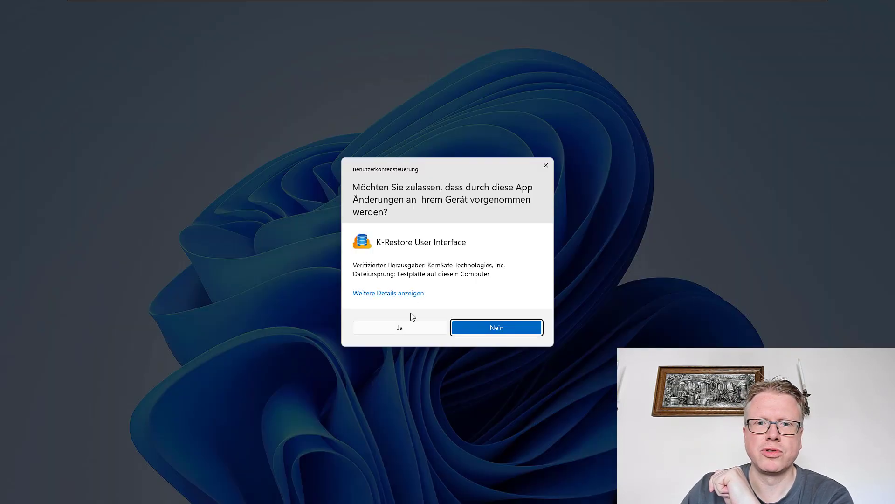
left_click(409, 331)
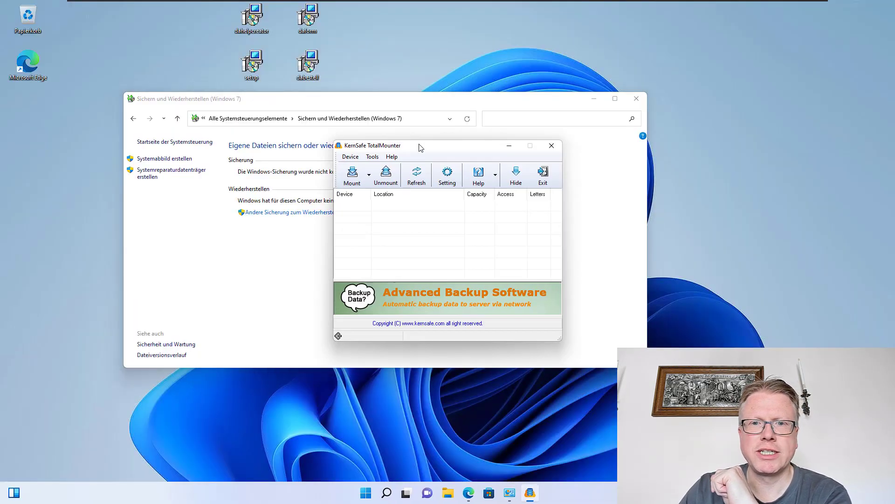
left_click_drag(421, 148, 369, 130)
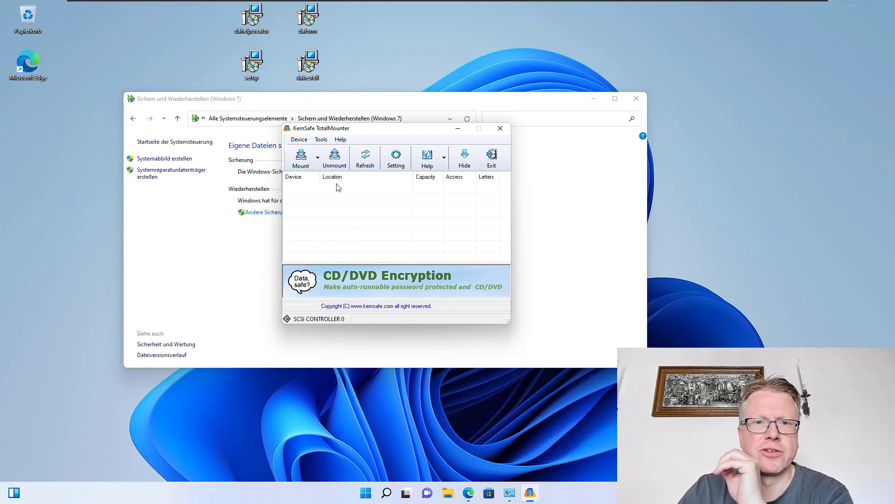
Step: Begin mounting a virtual CD/DVD-RW burner with a new DVD / Blue-Ray image file sized 2888 MB
left_click(301, 159)
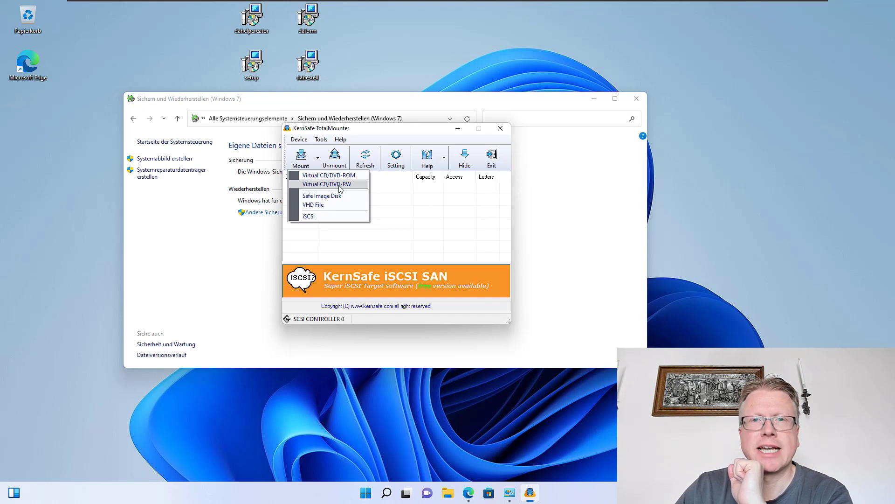
left_click(338, 185)
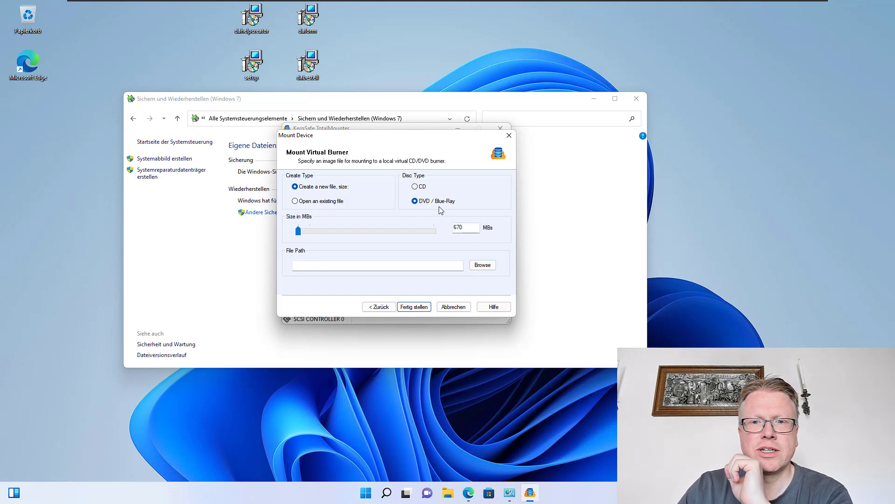
left_click_drag(299, 235, 309, 236)
left_click(462, 229)
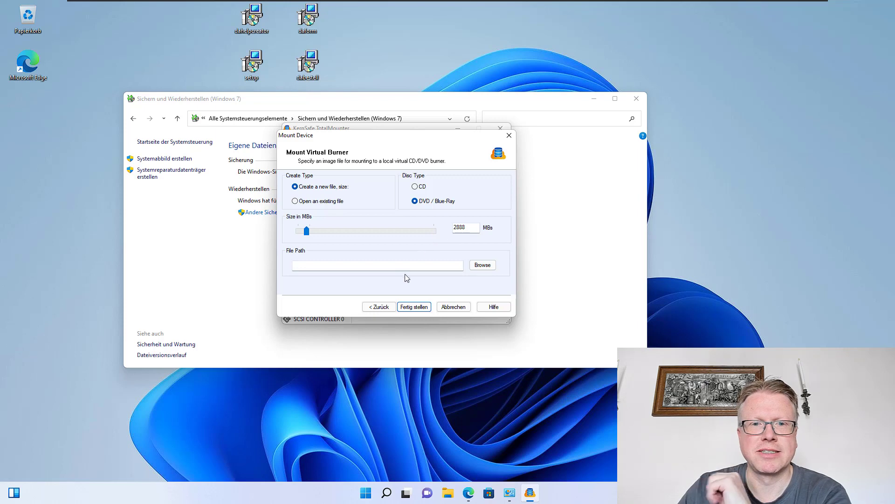
Step: Set the burner's image file path to a new ISO named rettungs-cd on the Desktop
left_click(482, 265)
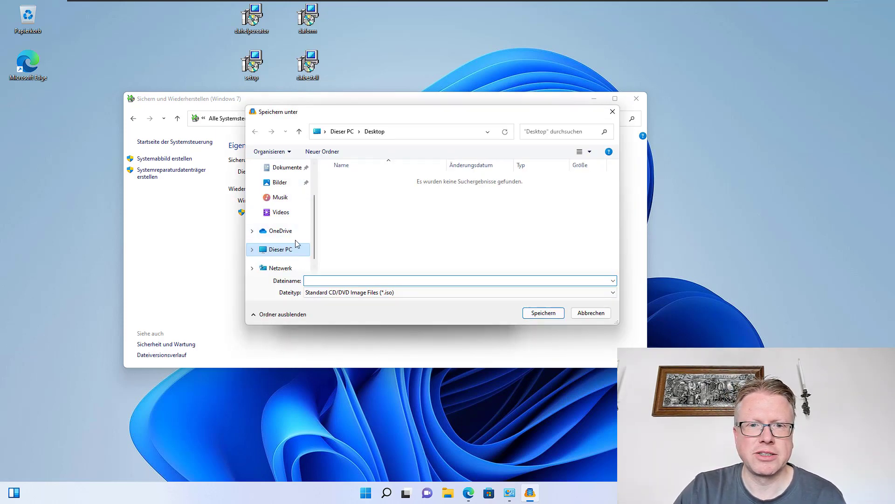
scroll(294, 240, "up", 3)
left_click(360, 281)
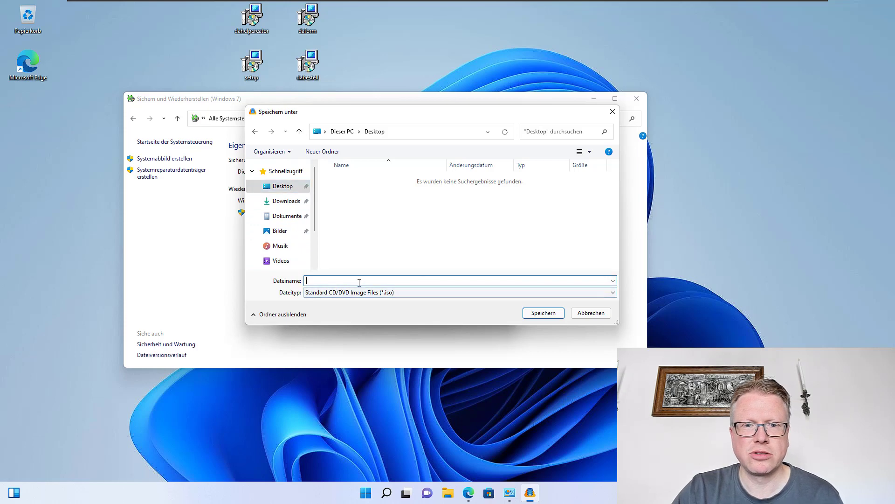
type("rettungs-cd")
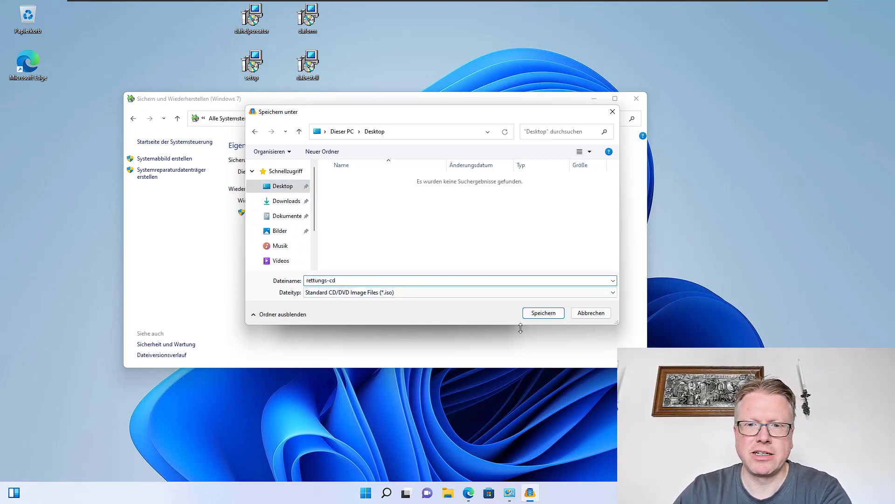
left_click(544, 313)
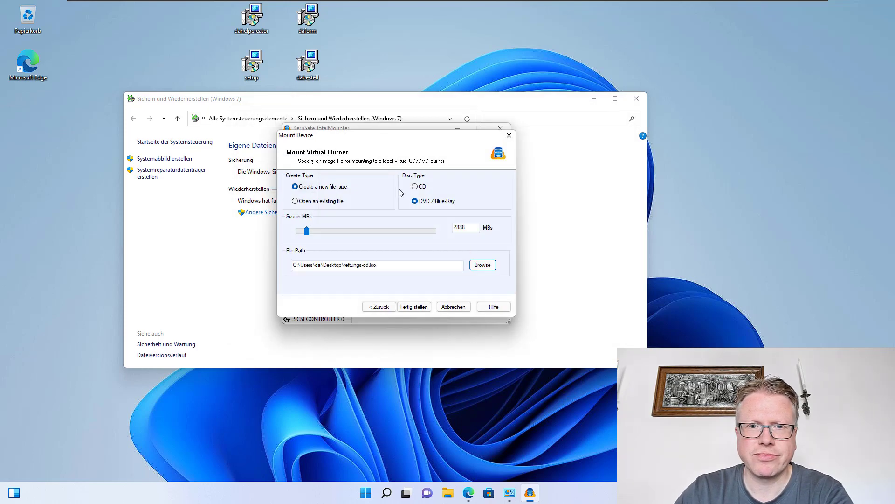
Step: Change the disc type to CD, set the size to 640 MB, and finish mounting the virtual burner
left_click(422, 188)
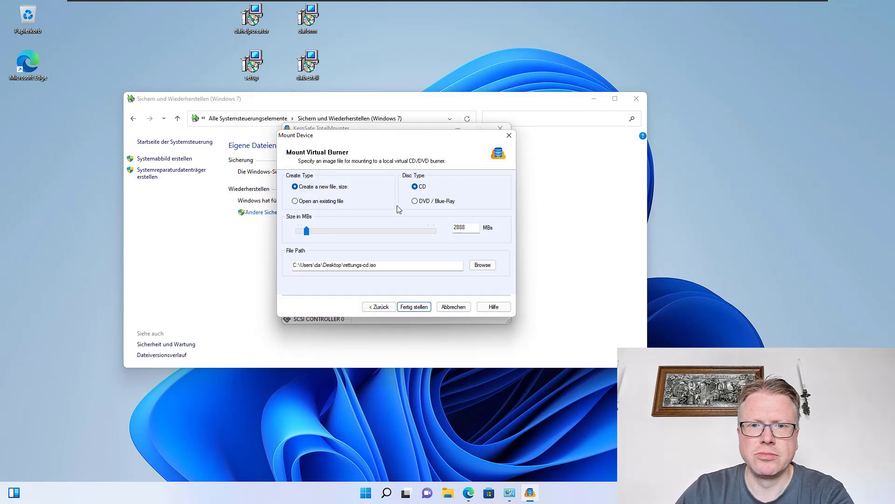
double_click(464, 228)
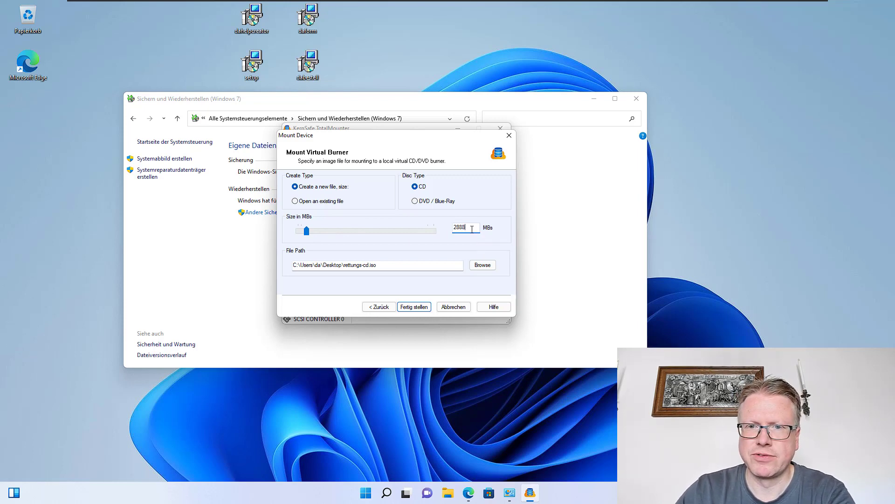
type("640")
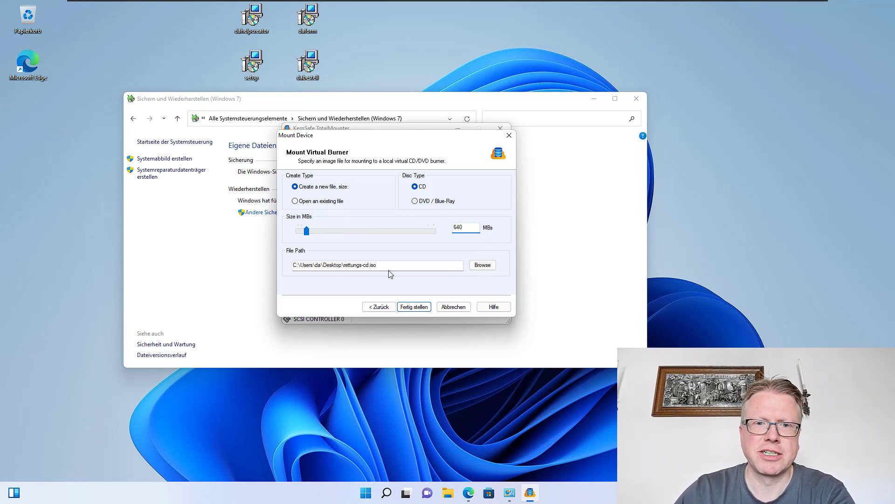
left_click(432, 266)
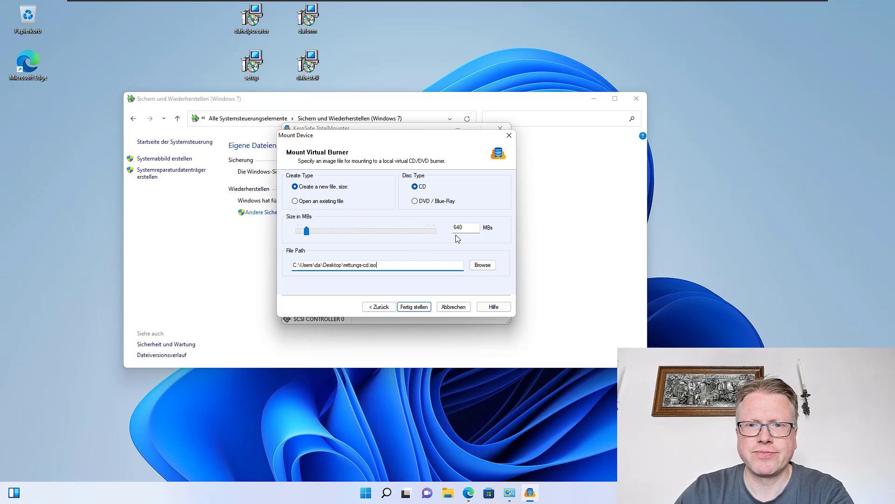
left_click(414, 307)
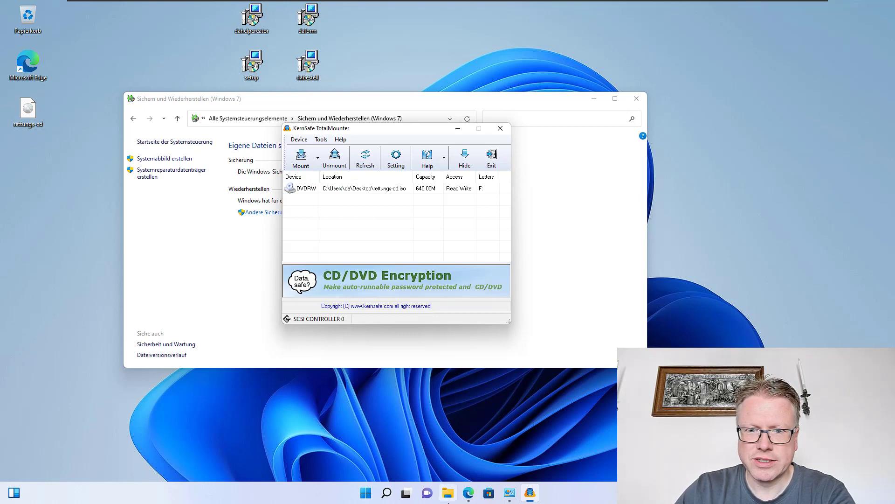
Step: Check the new virtual DVD-RW drive (F:) under Dieser PC in Explorer
left_click(448, 493)
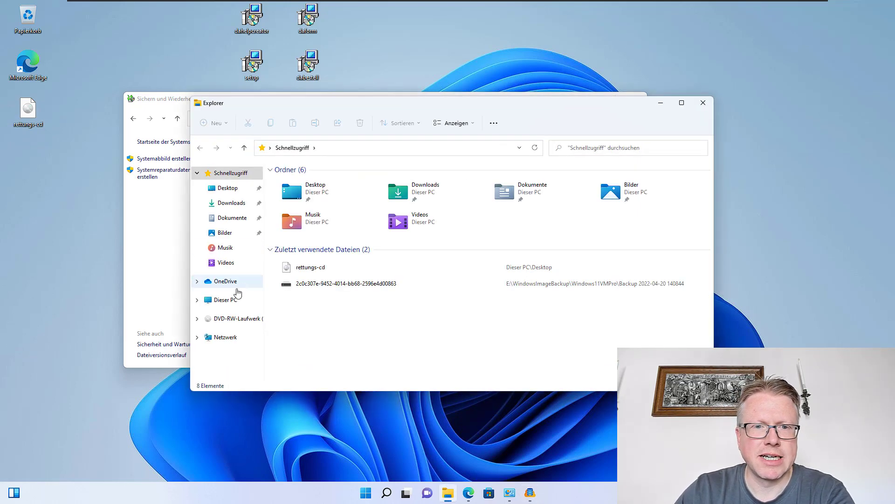
left_click(229, 301)
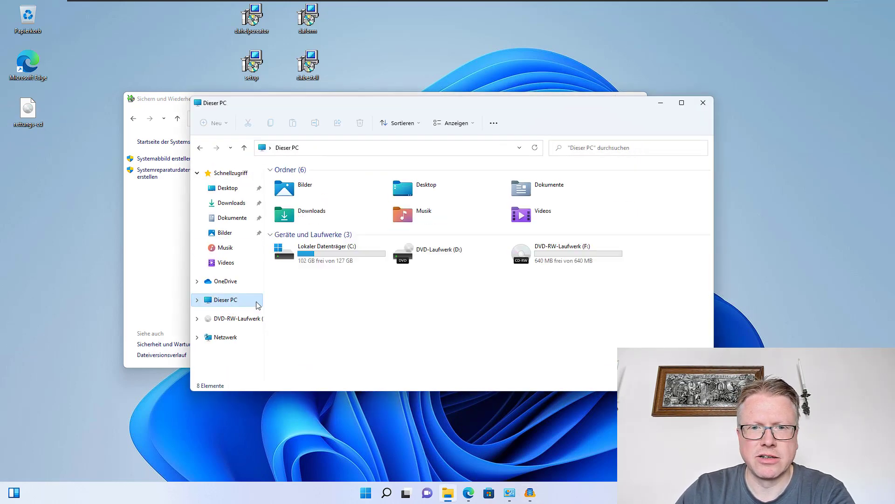
left_click(542, 259)
left_click_drag(587, 108, 488, 74)
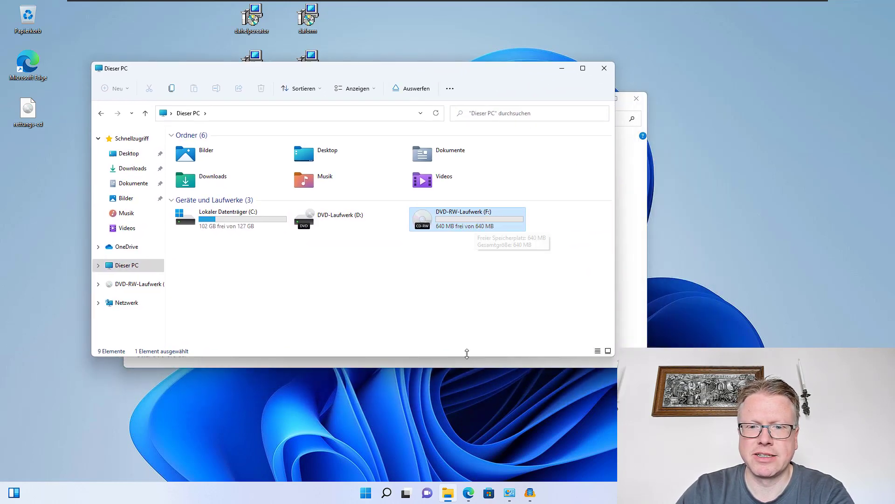
Step: Create a system repair disc on the DVD-RW drive (F:) from the Windows backup and restore page
left_click(509, 490)
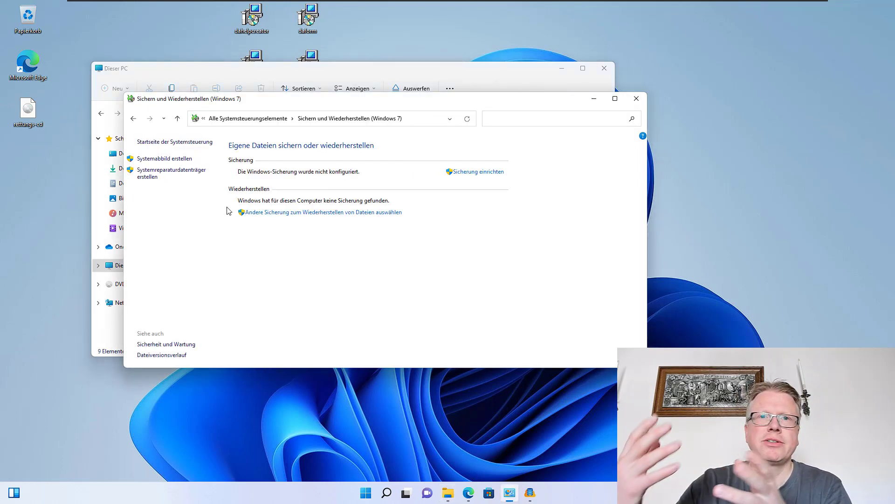
left_click(152, 170)
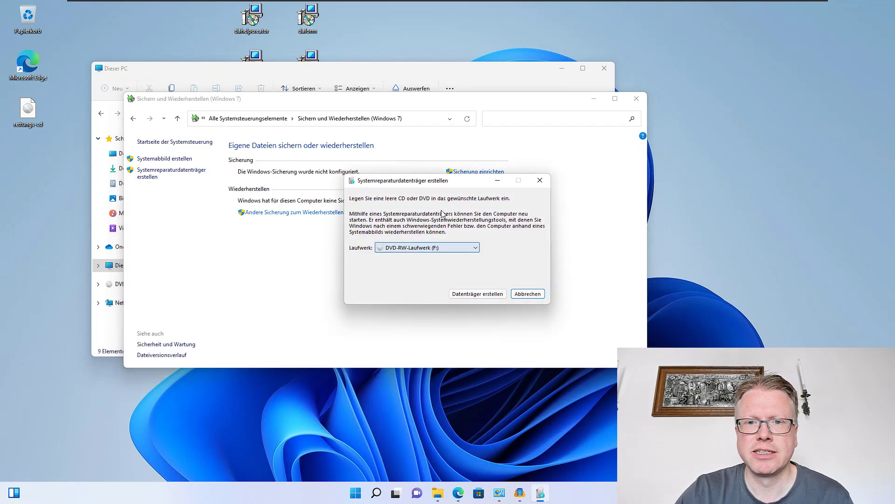
left_click_drag(442, 180, 352, 138)
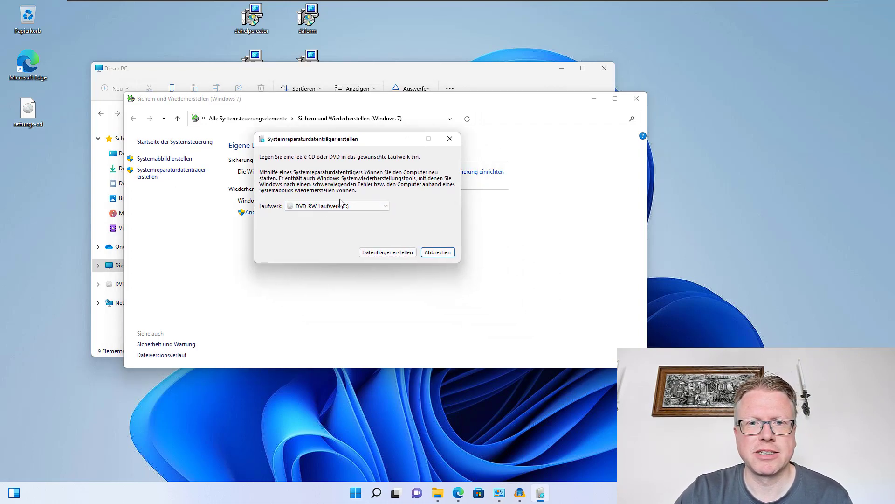
left_click(395, 256)
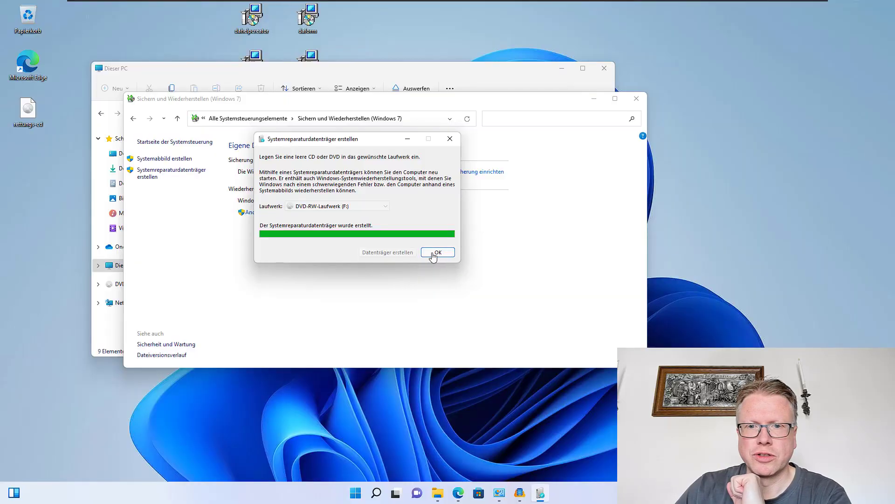
left_click(433, 254)
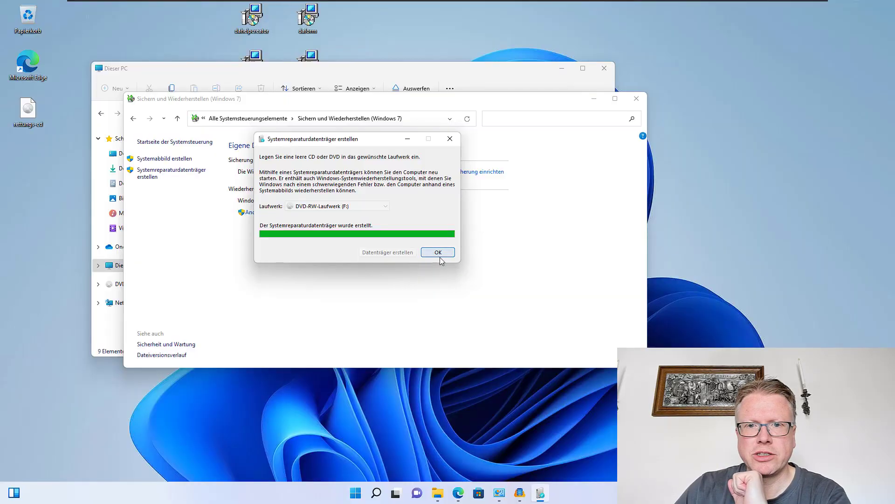
Step: Examine the files burned to the DVD-RW drive (F:) and return to Dieser PC
left_click(205, 70)
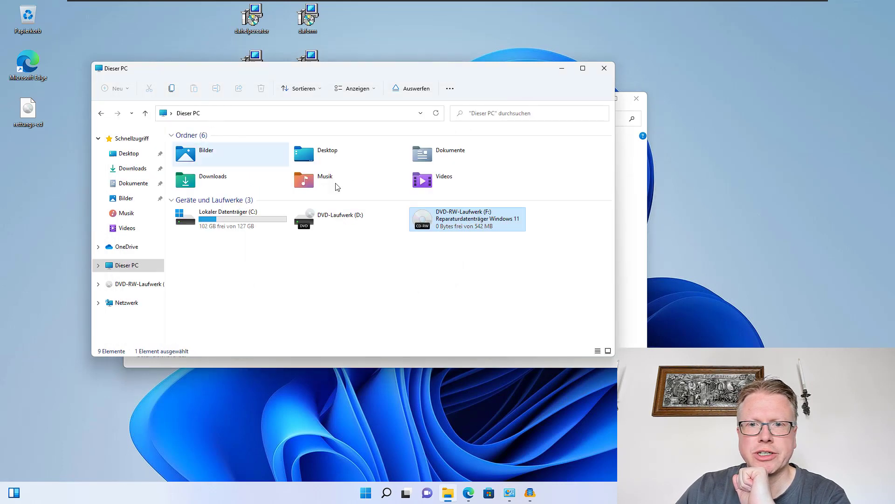
left_click(439, 256)
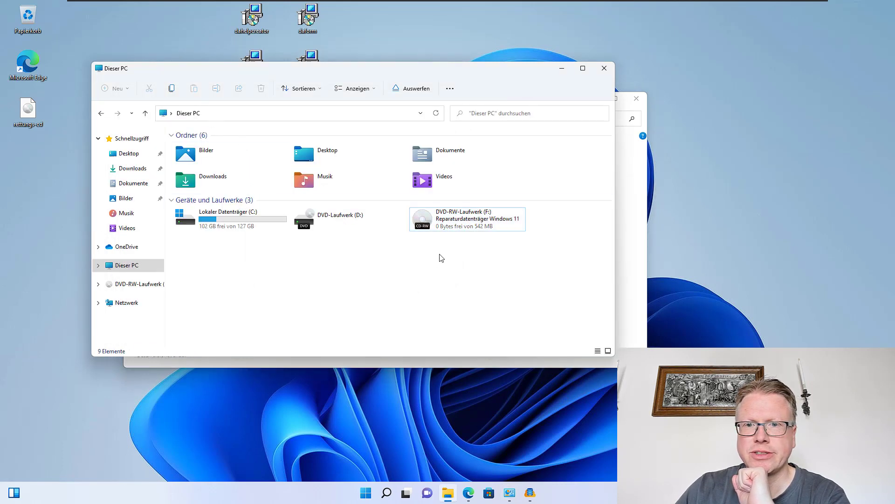
double_click(468, 229)
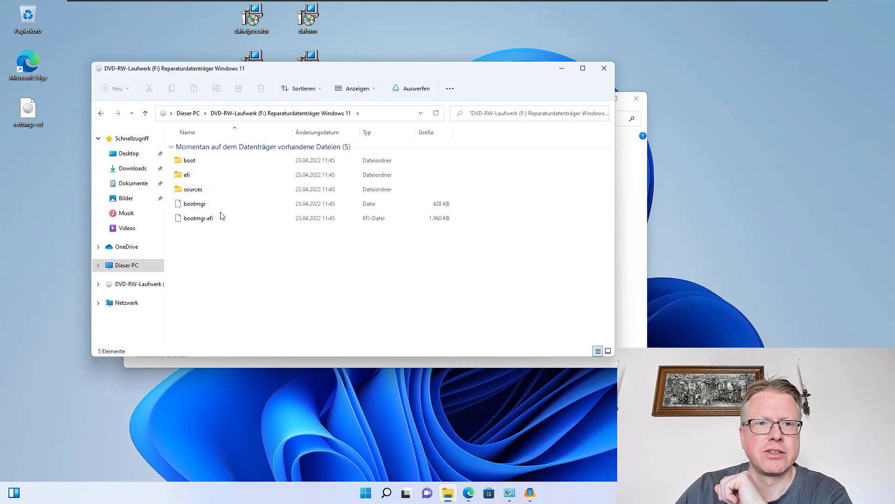
left_click(189, 113)
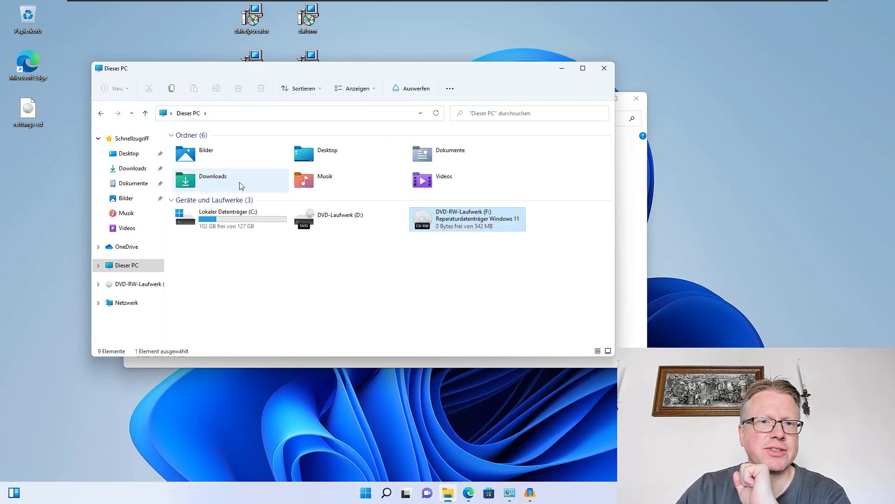
Step: Switch to TotalMounter and unmount the virtual burner that uses rettungs-cd.iso
left_click(530, 492)
left_click(349, 191)
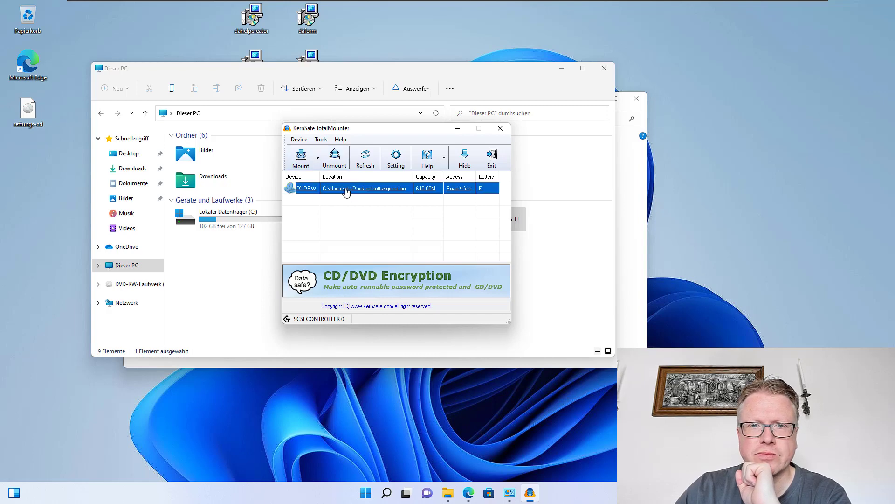
left_click(334, 161)
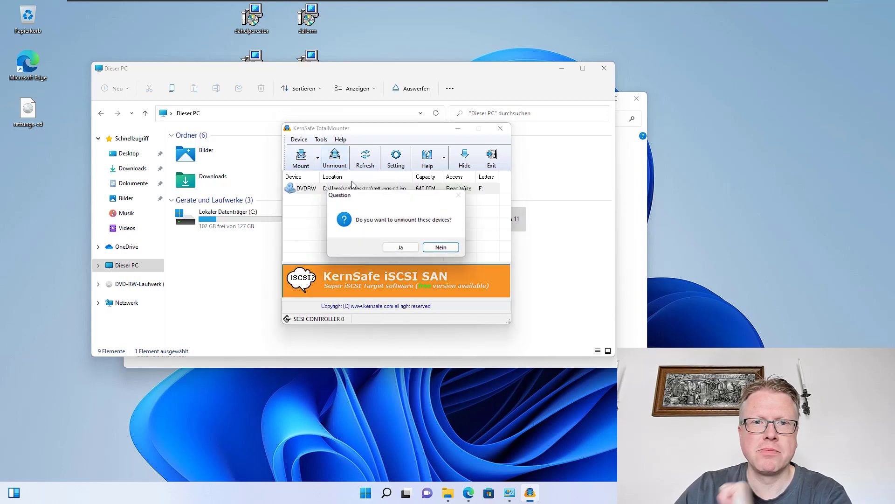
left_click(400, 247)
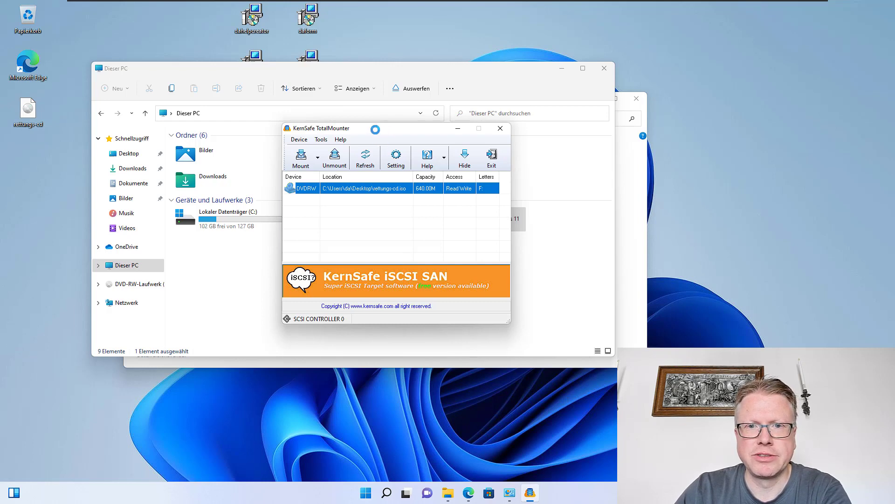
Step: Check Dieser PC and the TotalMounter device list for removal of the DVD-RW drive (F:)
left_click(255, 92)
left_click_drag(266, 75, 232, 59)
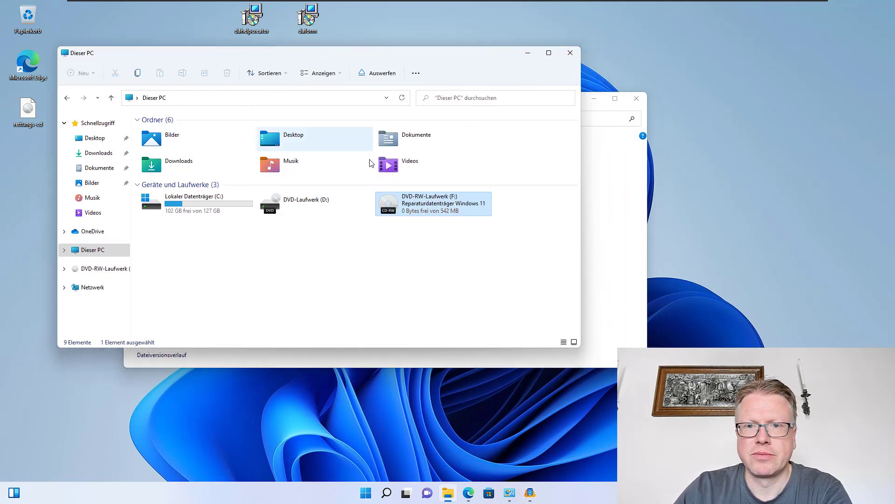
left_click(532, 493)
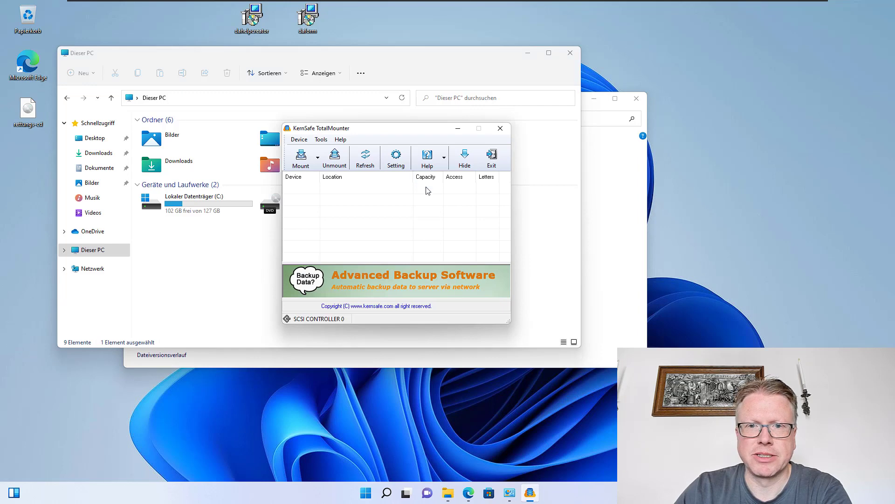
left_click(543, 244)
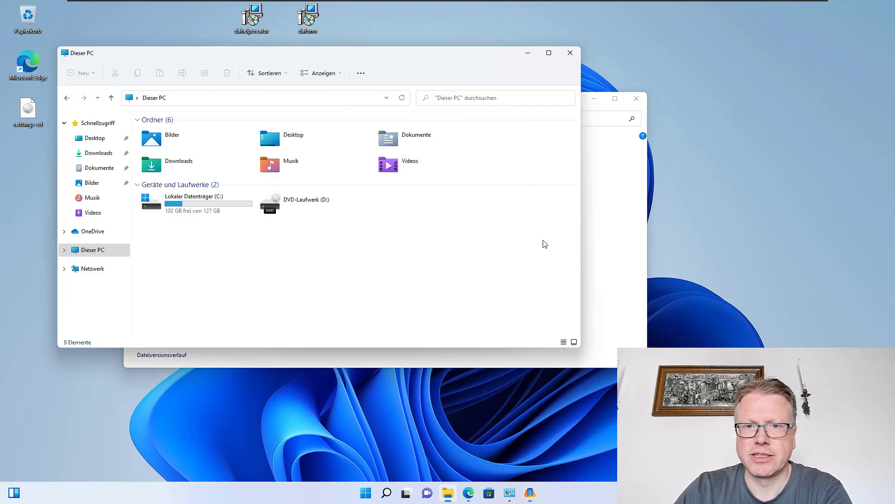
Step: View the properties of the rettungs-cd image on the desktop, and close them without changes
right_click(30, 117)
left_click(80, 215)
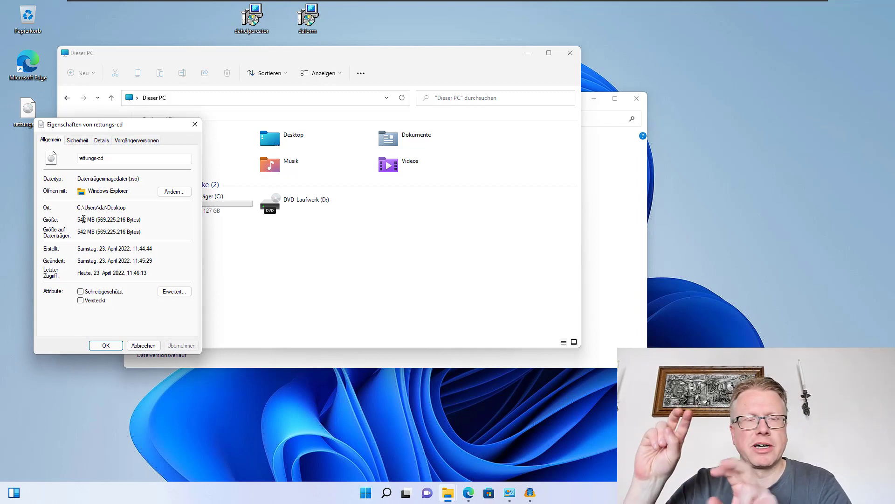
left_click(143, 346)
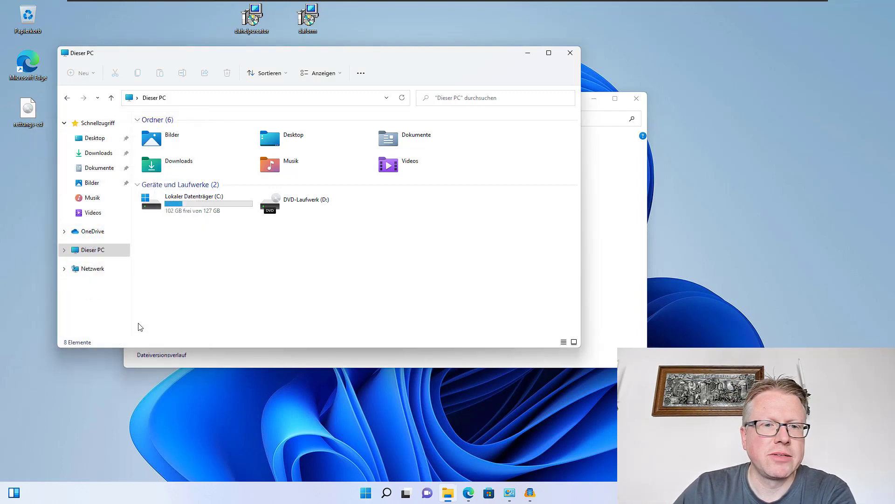
Step: Mount the rettungs-cd image with Windows Explorer and close the window showing its contents
right_click(33, 116)
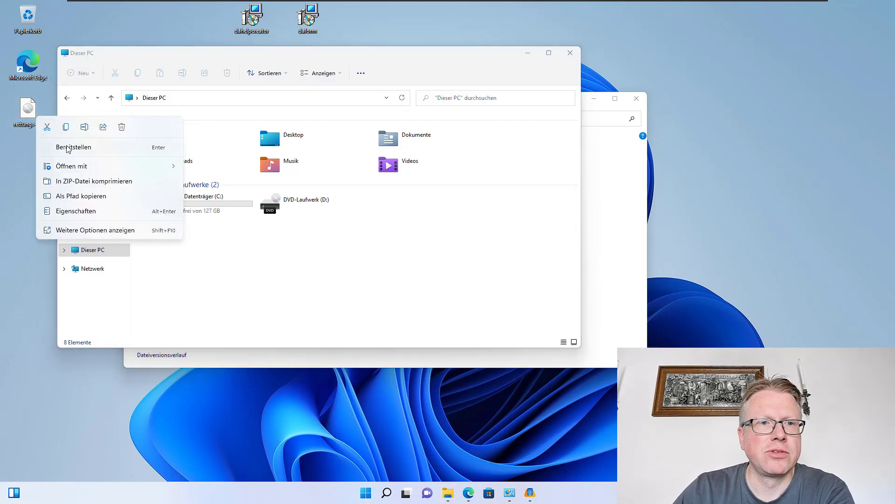
left_click(67, 147)
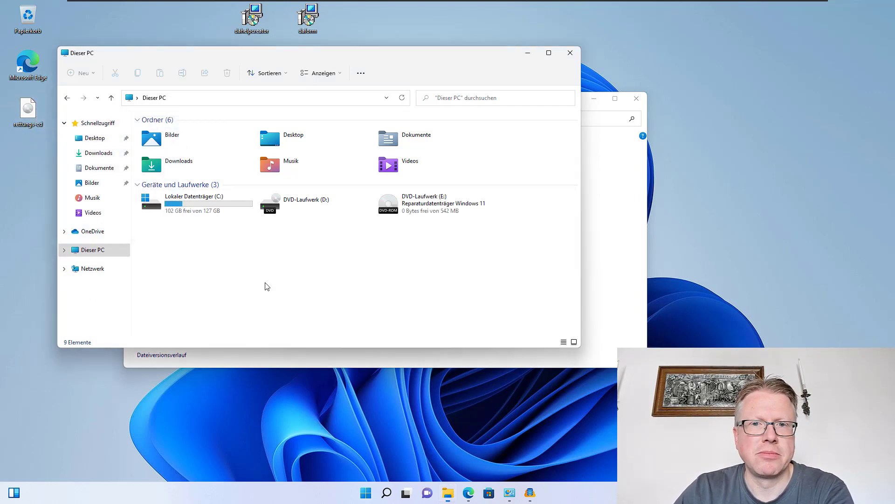
left_click_drag(509, 68, 569, 117)
left_click(639, 112)
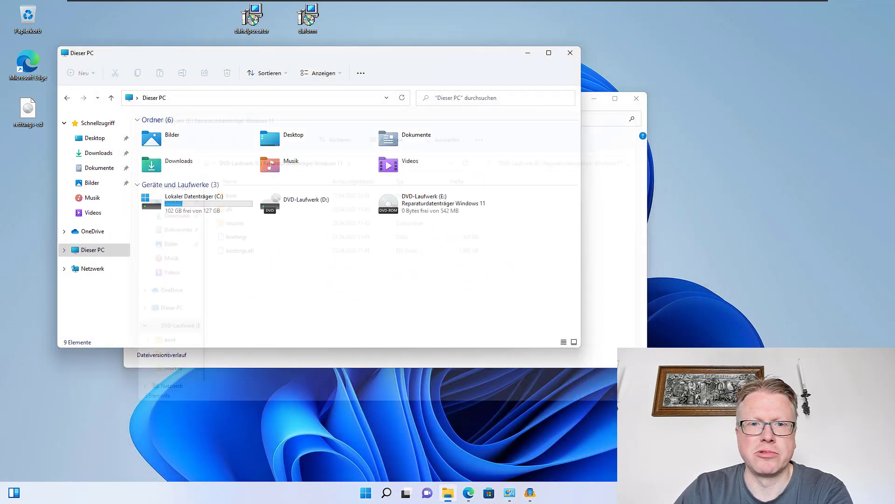
Step: Start mounting a new Virtual CD/DVD-RW in TotalMounter with disc type DVD / Blu-Ray and a size of 3000 MB
key("alt+Tab")
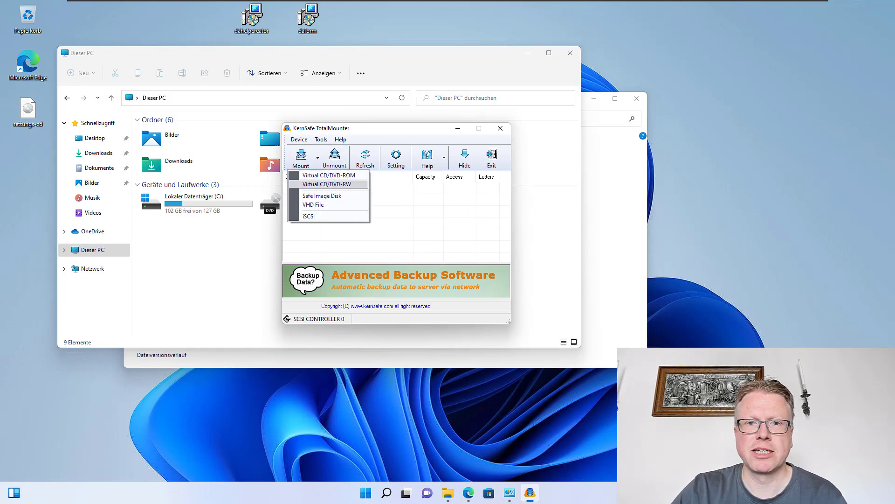
left_click(327, 183)
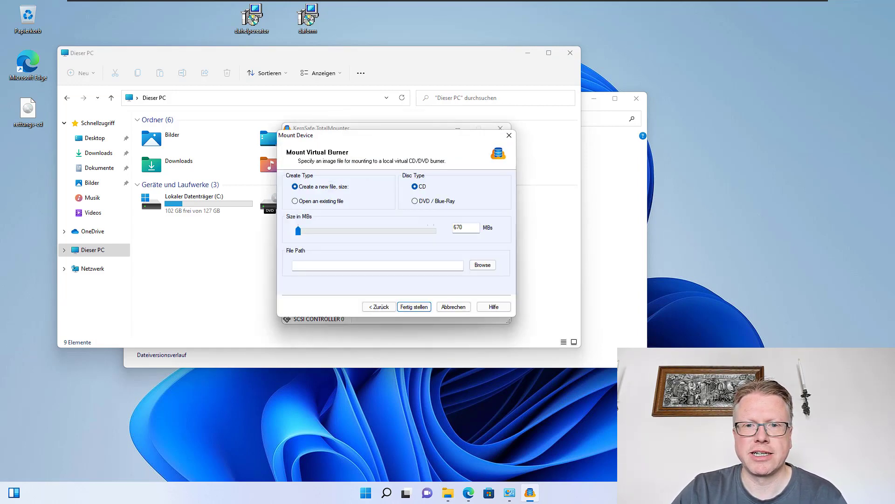
left_click(415, 200)
double_click(457, 228)
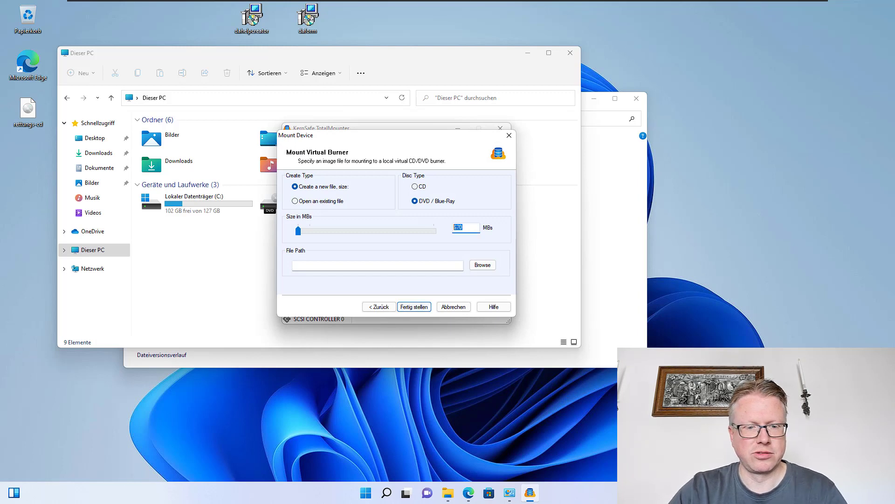
type("3000")
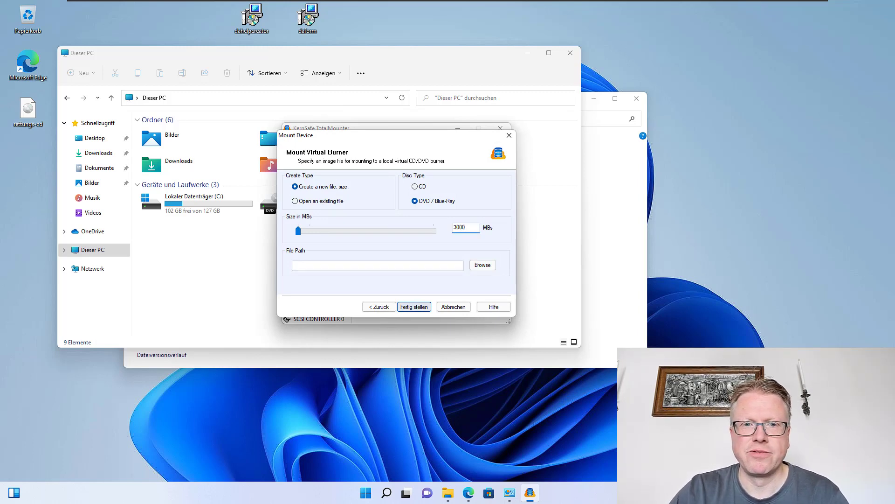
Step: Set the burner's image file to dvd on the Desktop in ISO format and finish mounting it
left_click(482, 265)
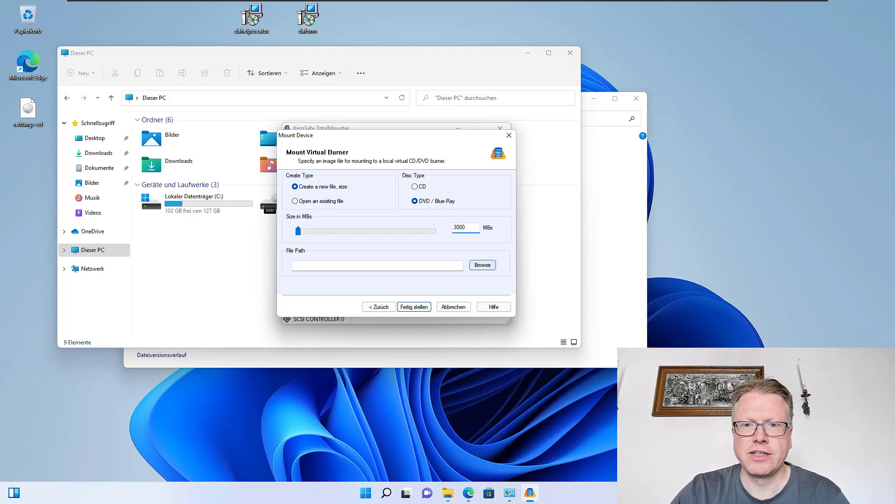
type("dvd")
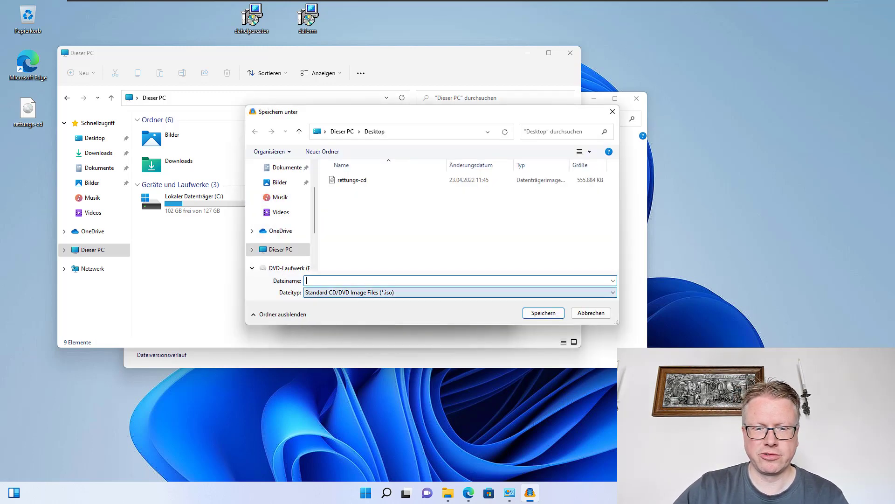
key("Return")
left_click(414, 307)
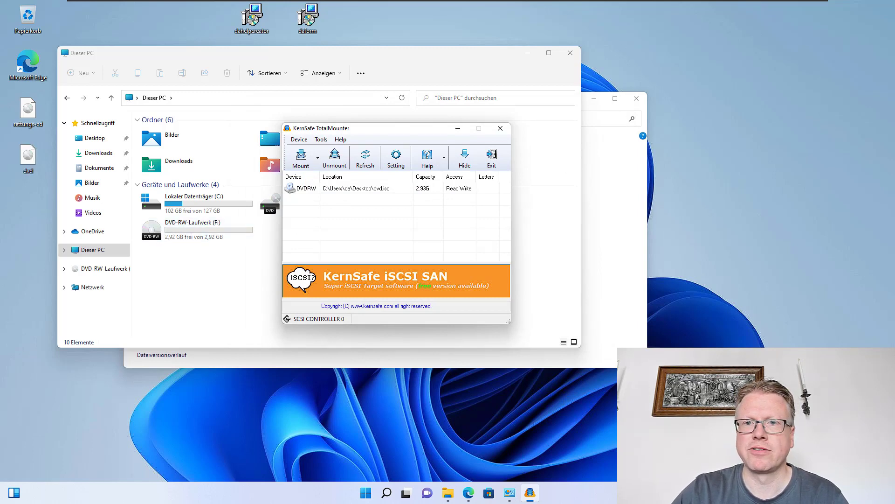
Step: Add the desktop files dahelpcreator, daform, setup and dabestell to the DVD-RW drive (F:), using the CD/DVD player (Mastered) format
left_click(458, 128)
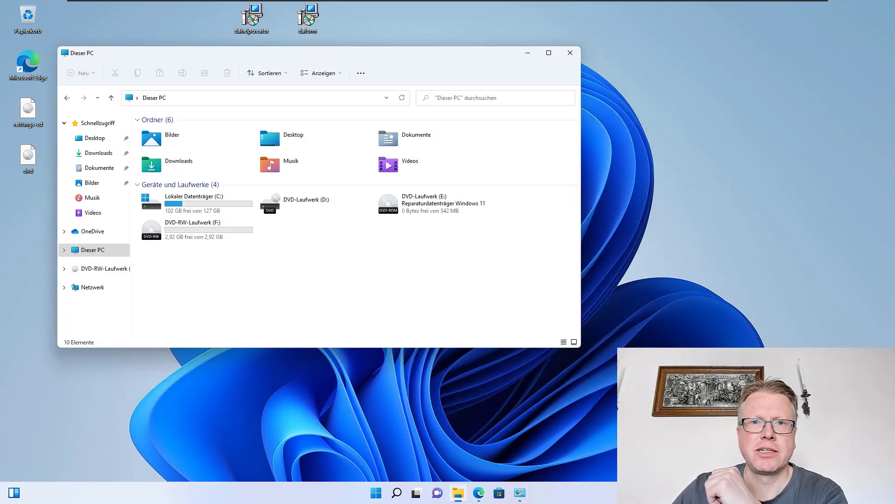
mouse_move(397, 53)
left_mouse_down()
mouse_move(424, 182)
mouse_move(394, 143)
left_mouse_up()
mouse_move(350, 84)
left_mouse_down()
mouse_move(226, 3)
mouse_move(189, 320)
left_mouse_up()
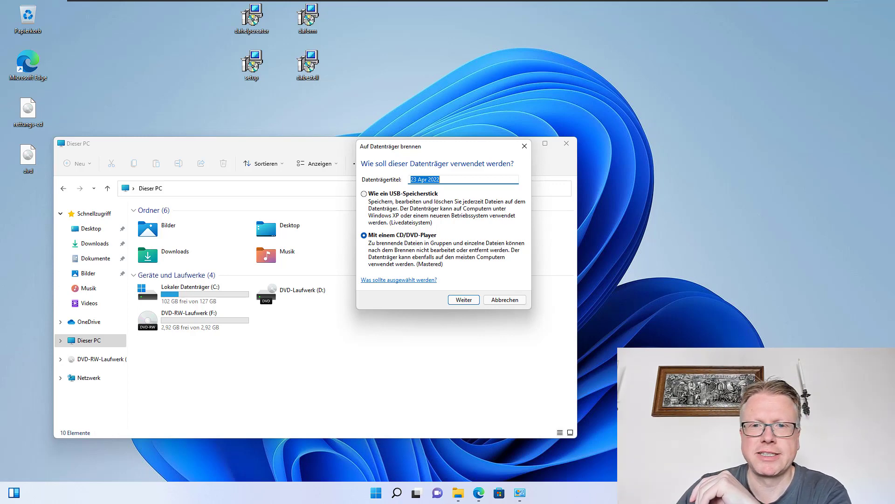
key("Return")
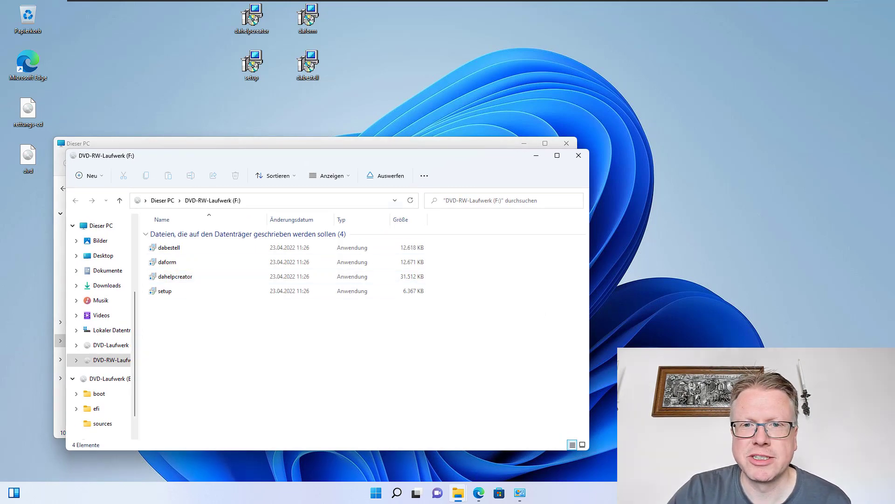
Step: Burn the queued files to drive F: with the title 23 Apr 2022 and recording speed 2217x, and finish the wizard
left_click(424, 176)
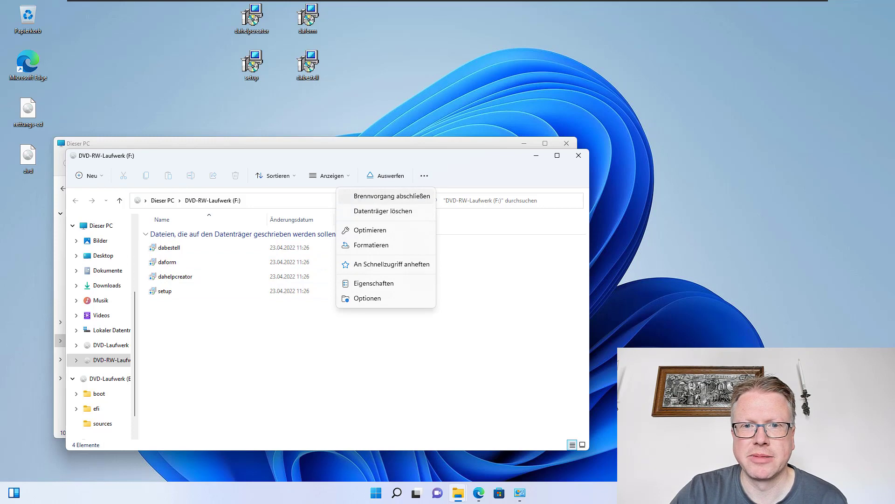
left_click(392, 196)
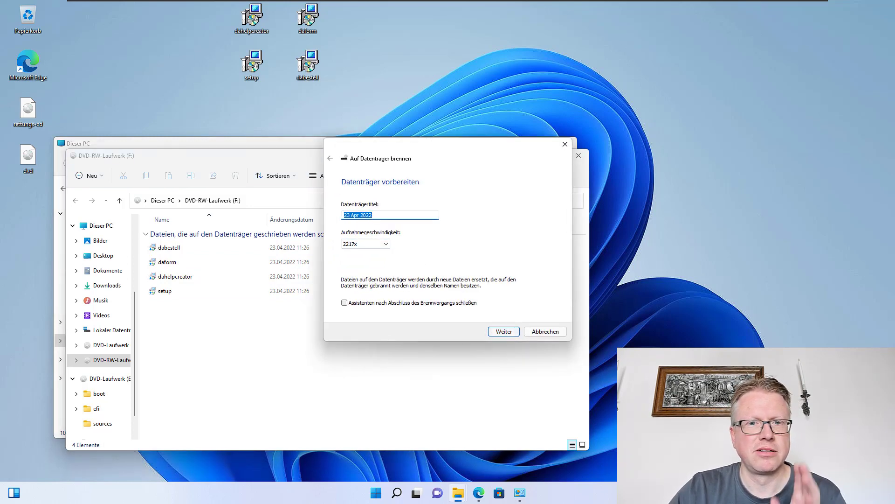
left_click(365, 244)
left_click(349, 252)
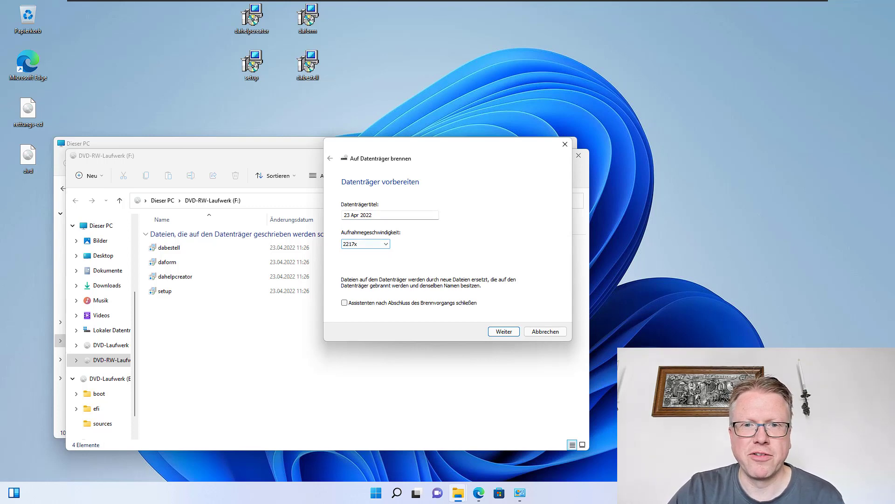
left_click_drag(466, 147, 349, 131)
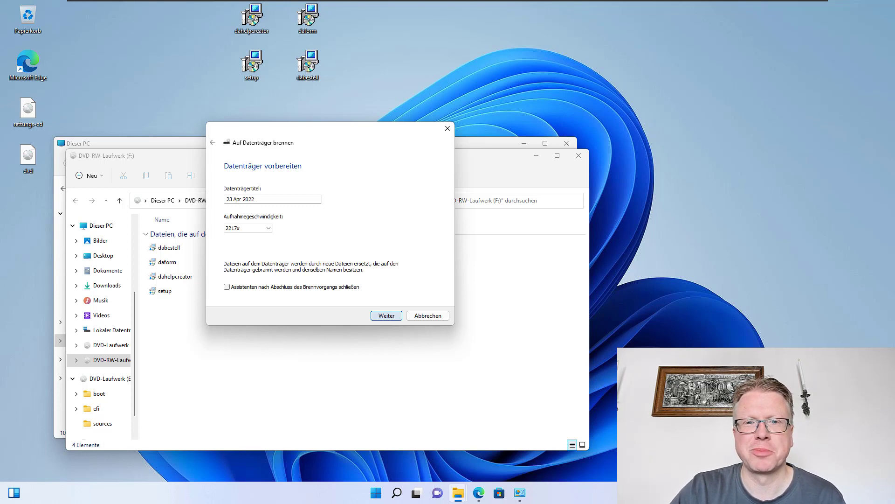
key("Return")
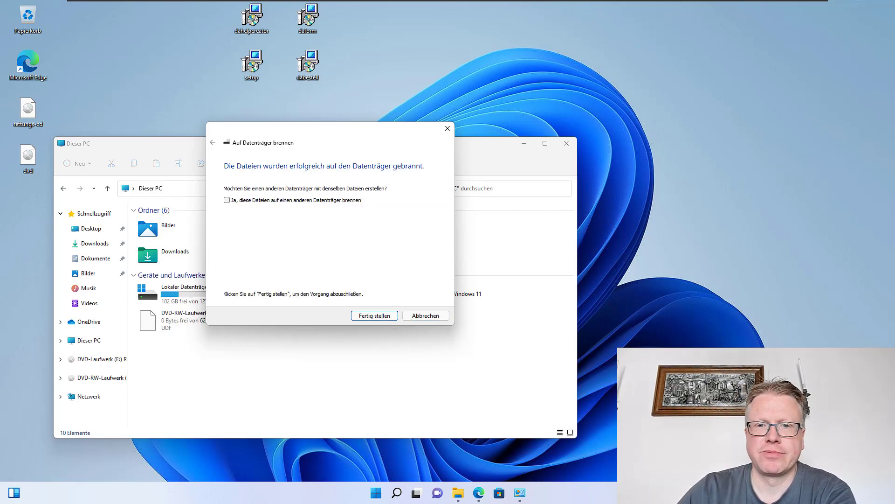
key("Return")
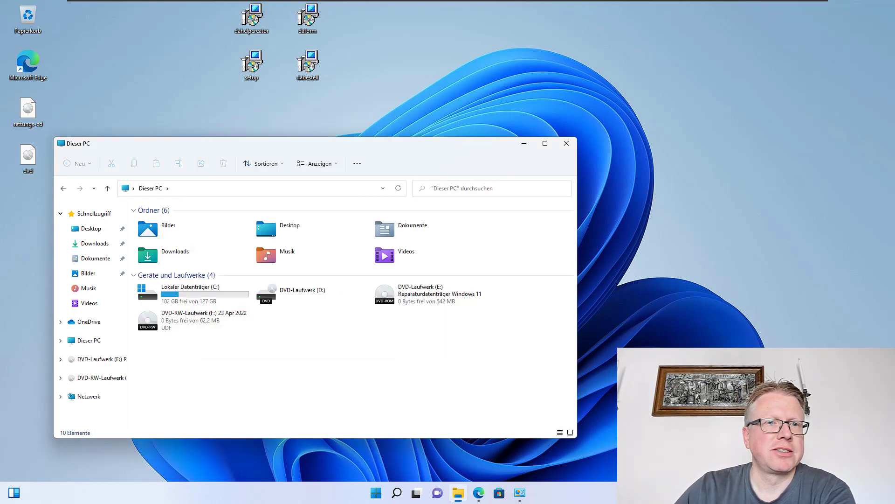
Step: Switch back to TotalMounter to show its list of mounted devices
key("super")
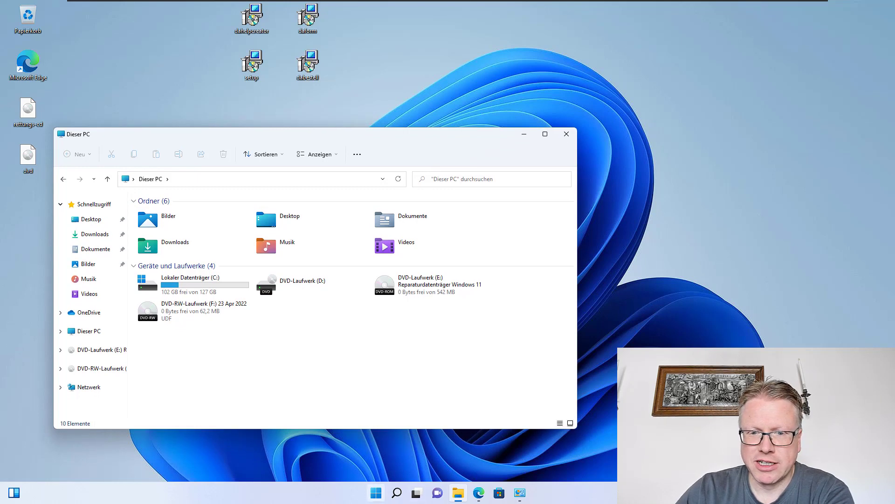
left_click(373, 365)
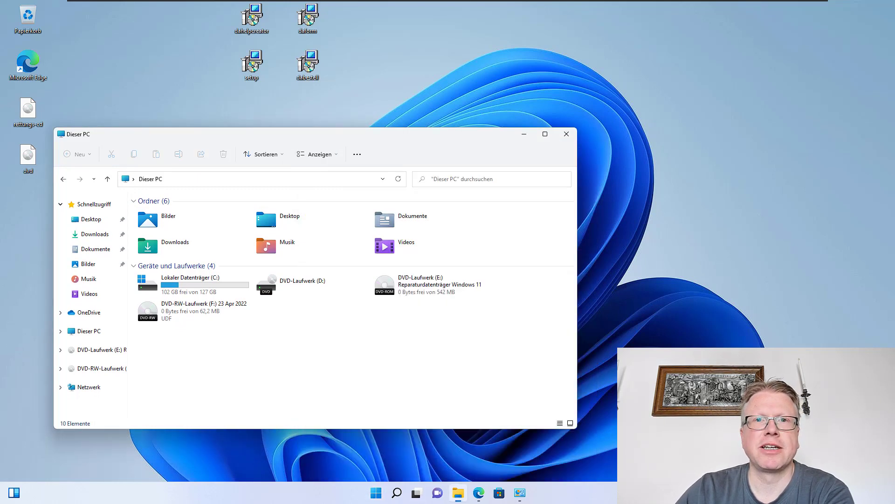
left_click(497, 327)
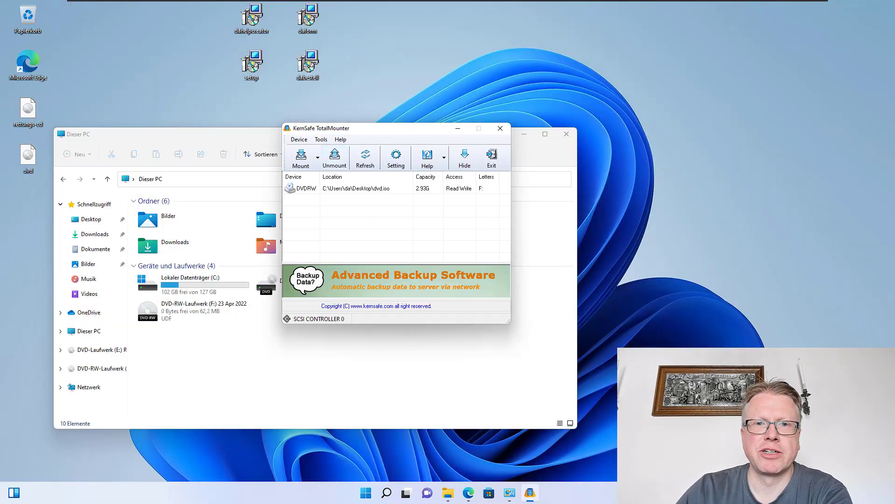